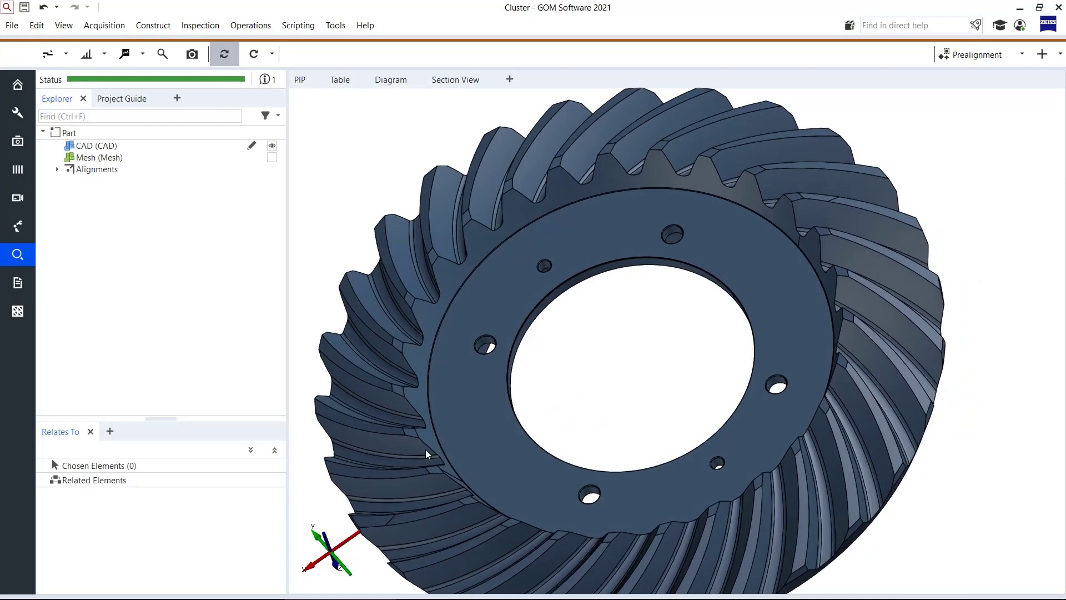
# Construct a surface curve from the lower edge of a tooth flank on the gear, with an offset of 10 mm.
pyautogui.moveTo(633, 179); pyautogui.dragTo(752, 144)
pyautogui.scroll(3, 744, 133)
pyautogui.moveTo(710, 162); pyautogui.dragTo(620, 225, button='middle')
pyautogui.moveTo(611, 197); pyautogui.dragTo(637, 200)
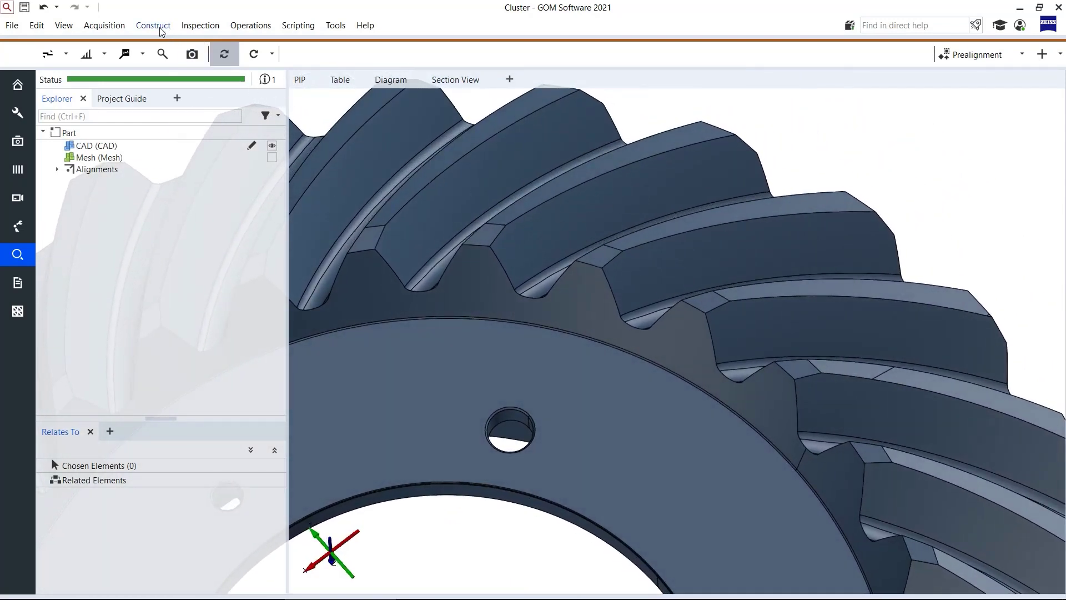
pyautogui.click(159, 26)
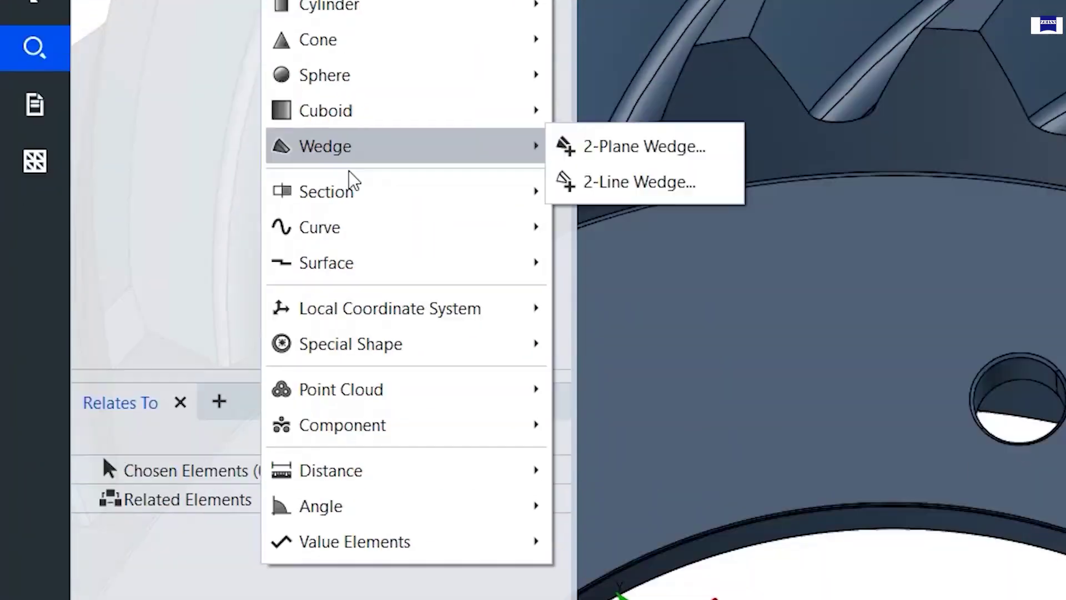
pyautogui.moveTo(365, 170)
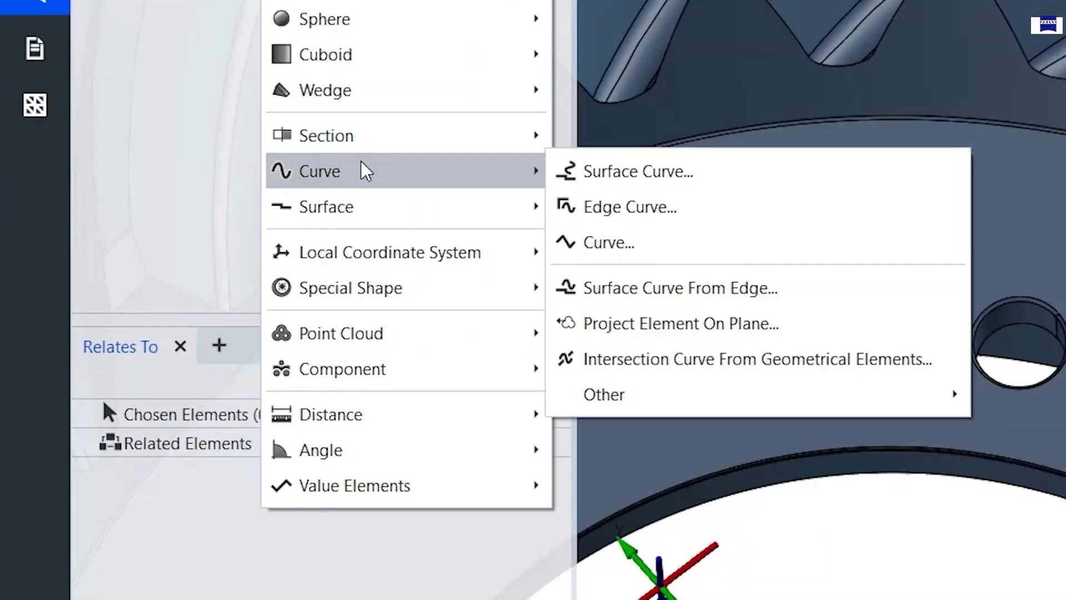
pyautogui.click(827, 290)
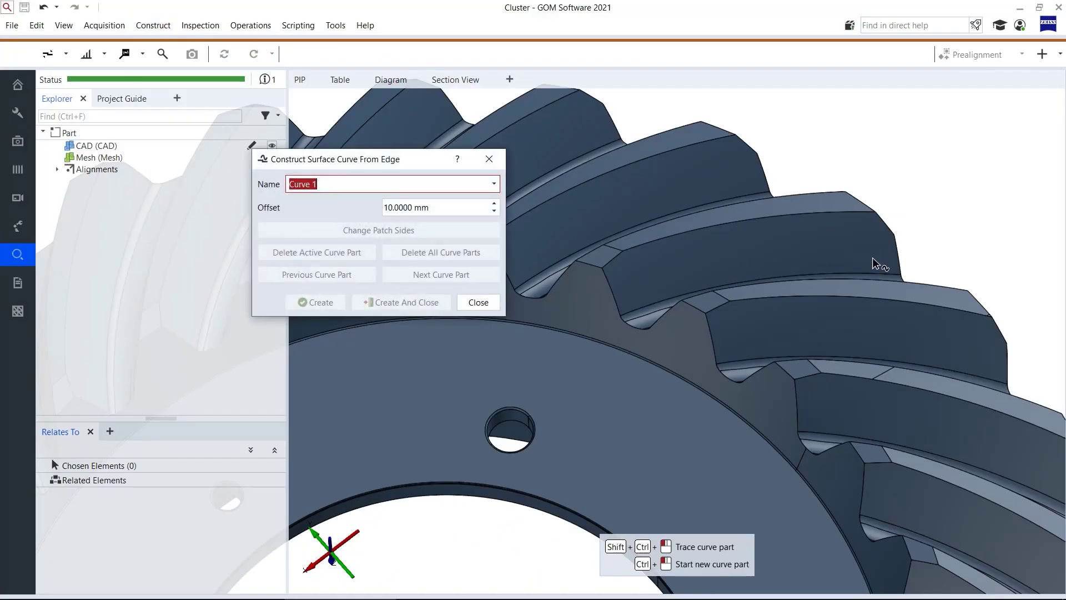
pyautogui.click(873, 258)
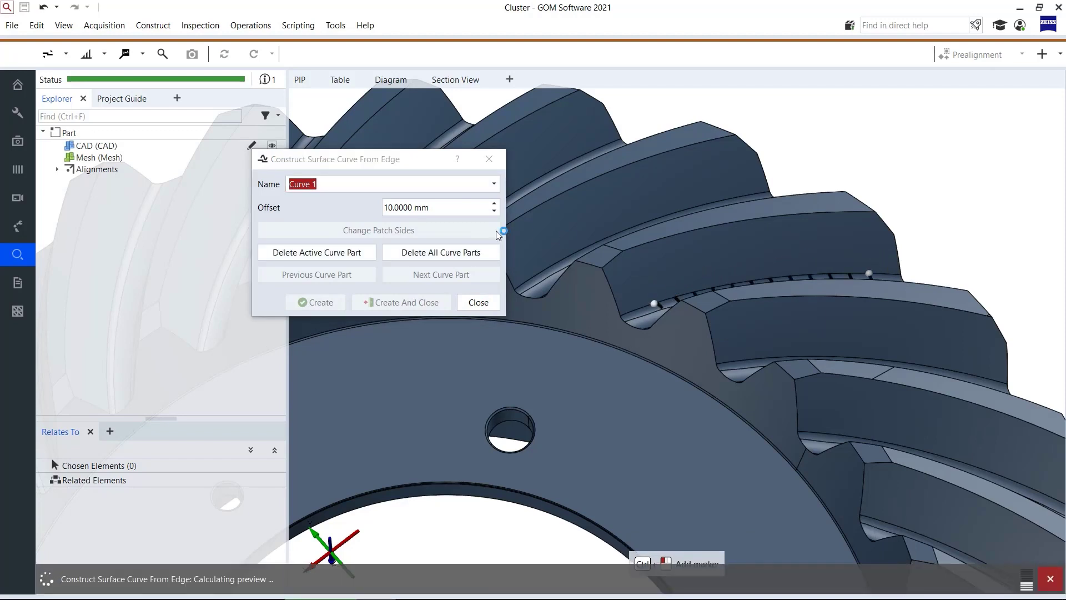
pyautogui.click(426, 205)
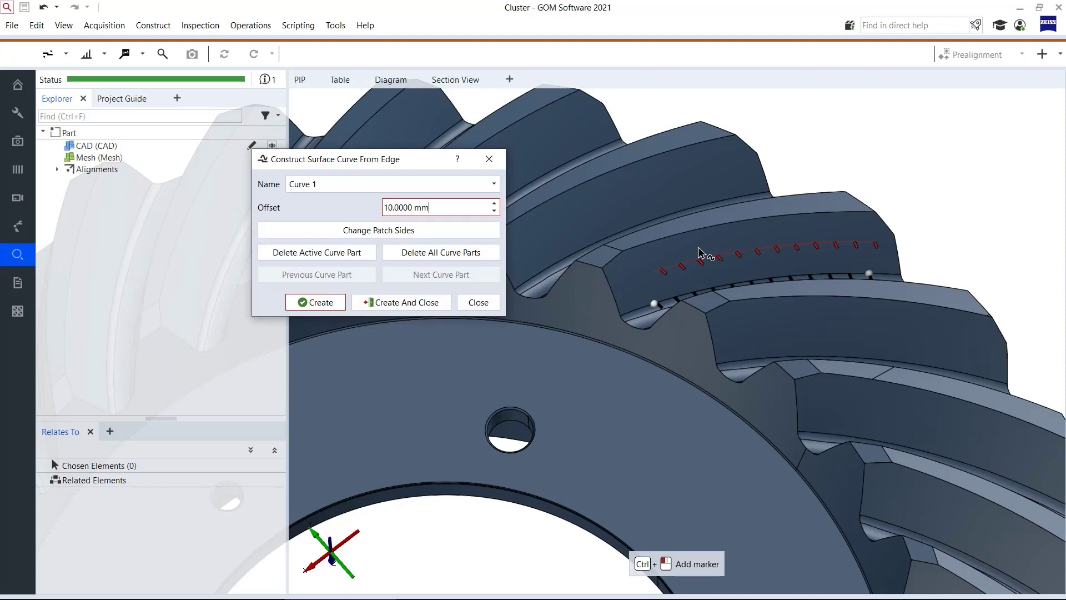
pyautogui.moveTo(698, 249); pyautogui.dragTo(692, 242)
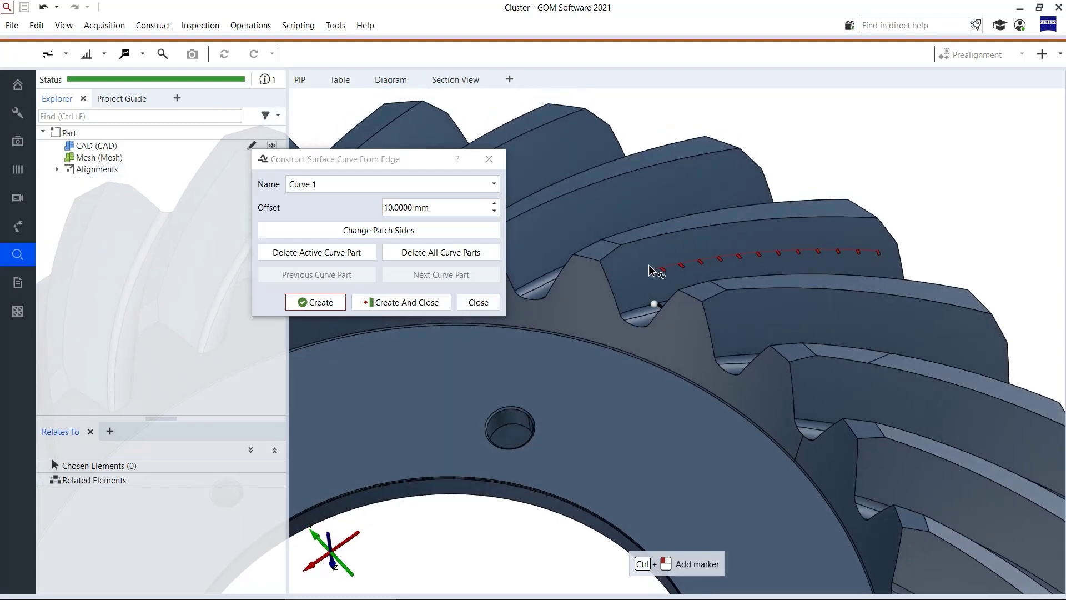
pyautogui.click(421, 303)
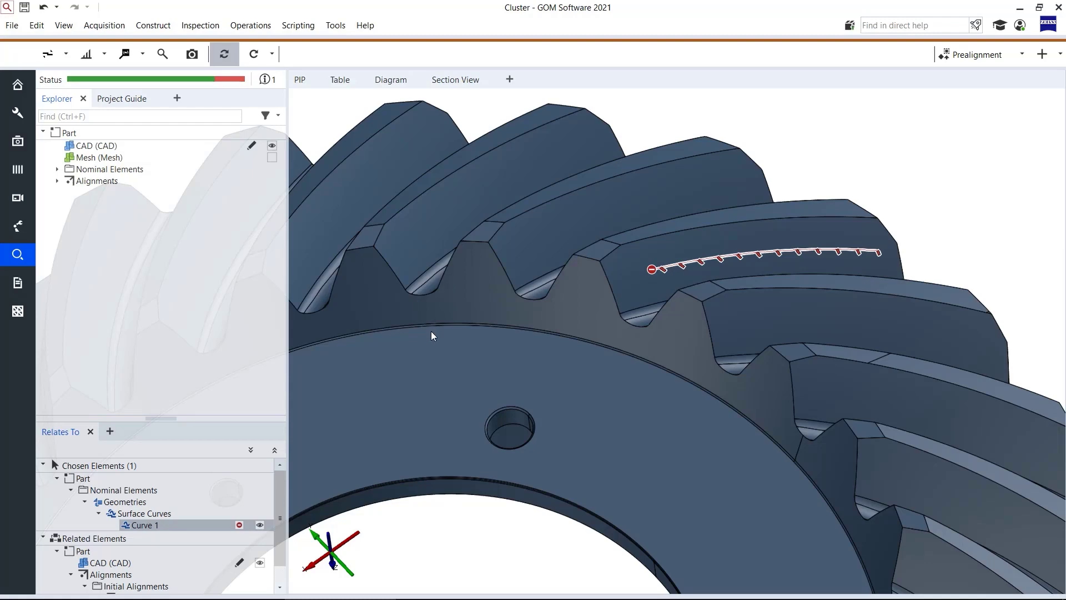
# Assign the Project Curve Onto Actual measuring principle to the new surface curve, with the mesh set to Automatic.
pyautogui.press('i')
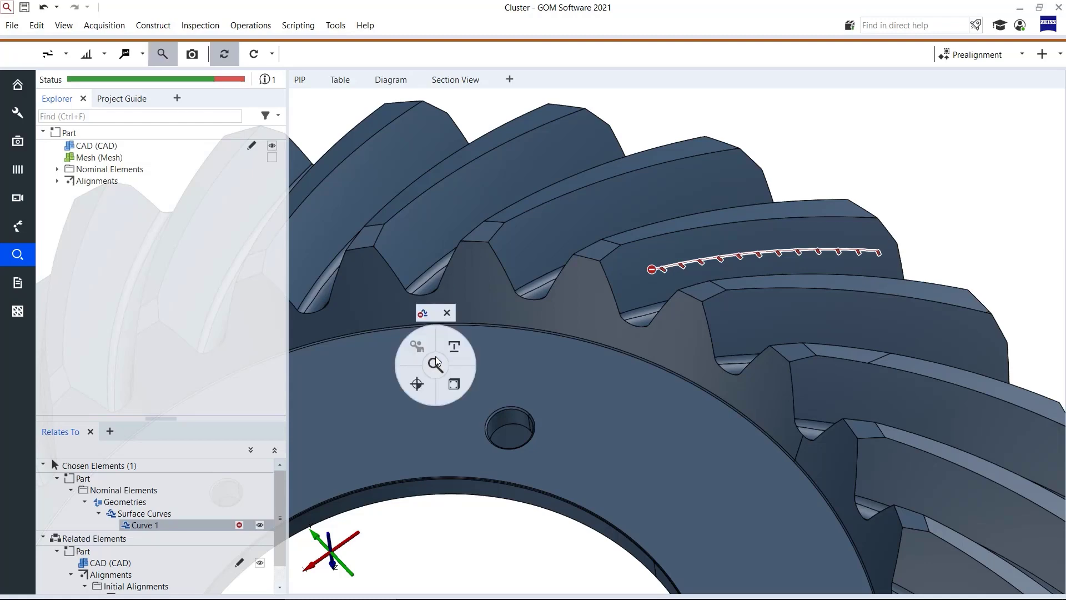
pyautogui.click(449, 348)
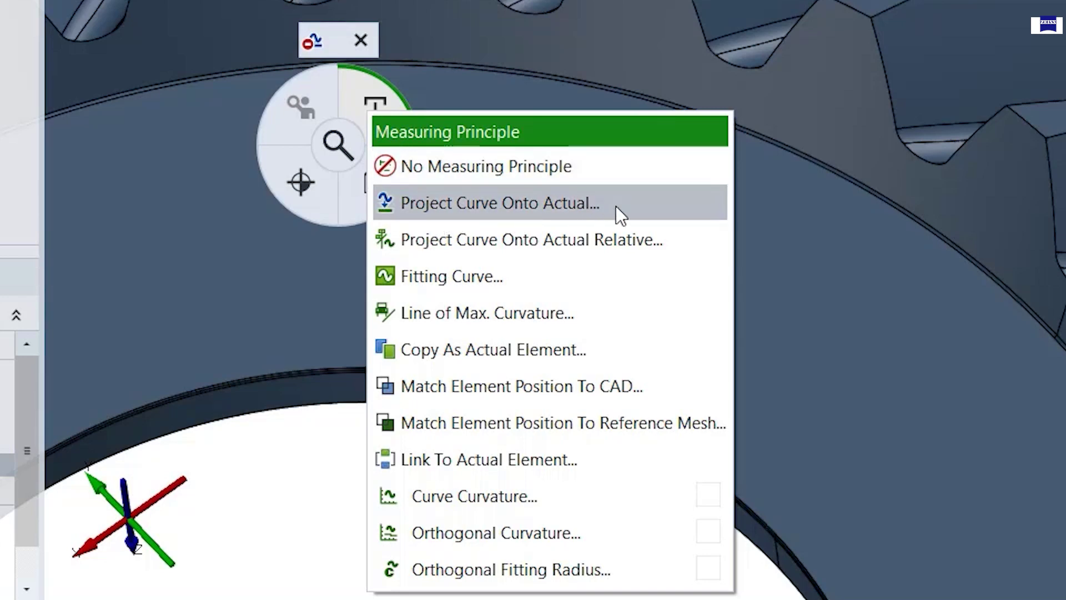
pyautogui.click(648, 203)
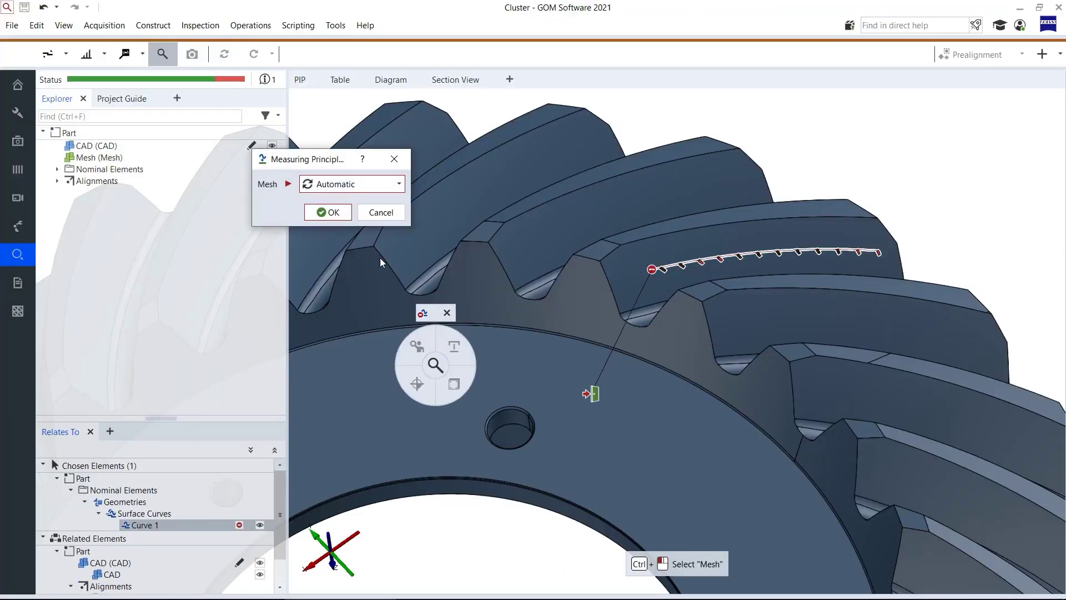
pyautogui.click(333, 212)
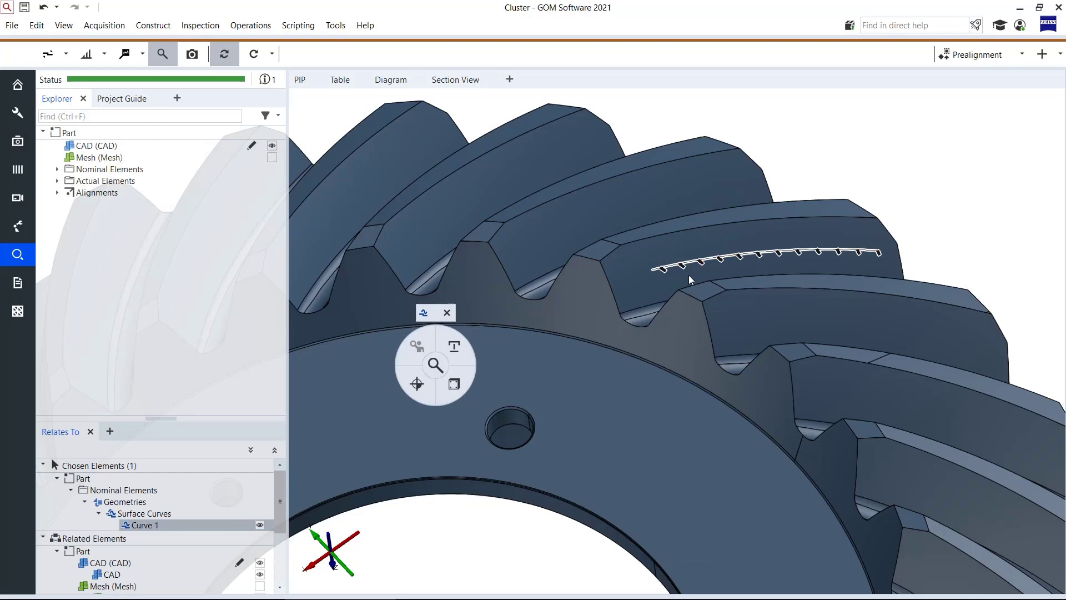
# Create a cluster containing the tooth flank's surface curve under the name Curve 2.
pyautogui.moveTo(737, 300); pyautogui.dragTo(788, 265, button='middle')
pyautogui.scroll(-3, 788, 265)
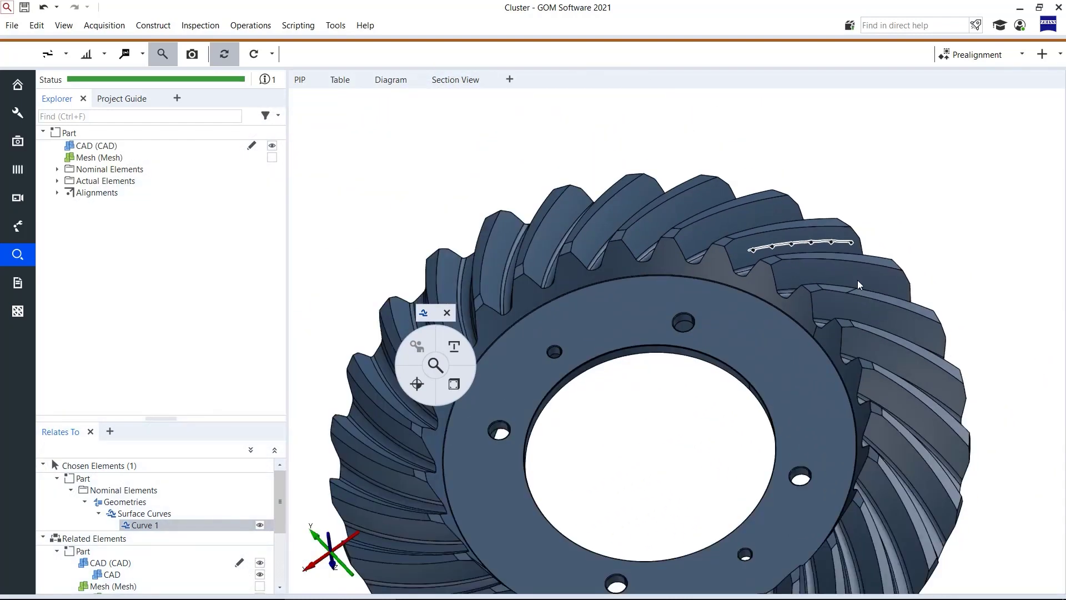
pyautogui.click(201, 25)
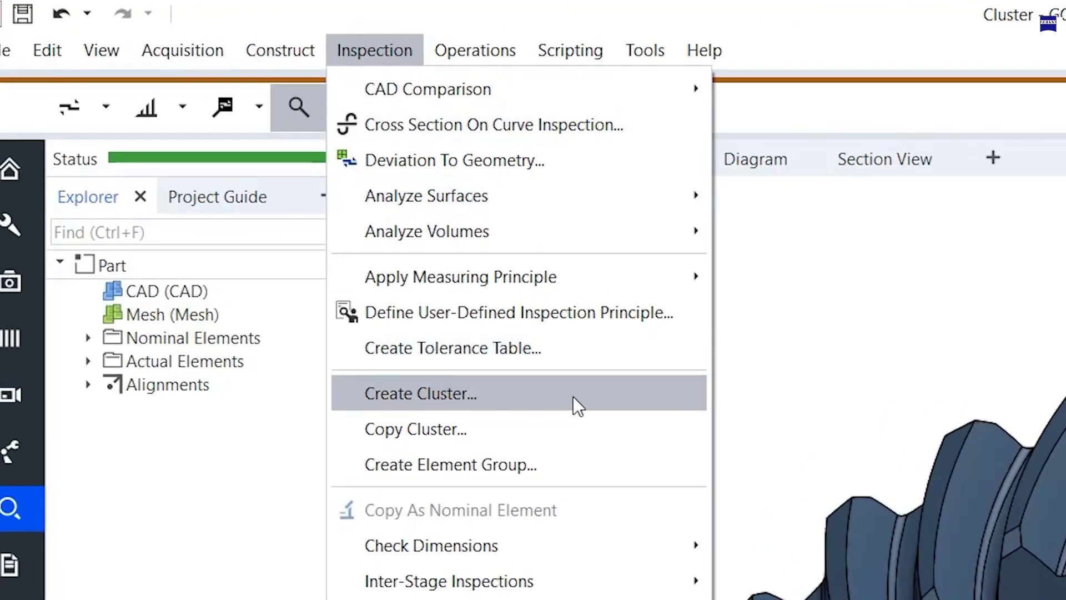
pyautogui.click(573, 397)
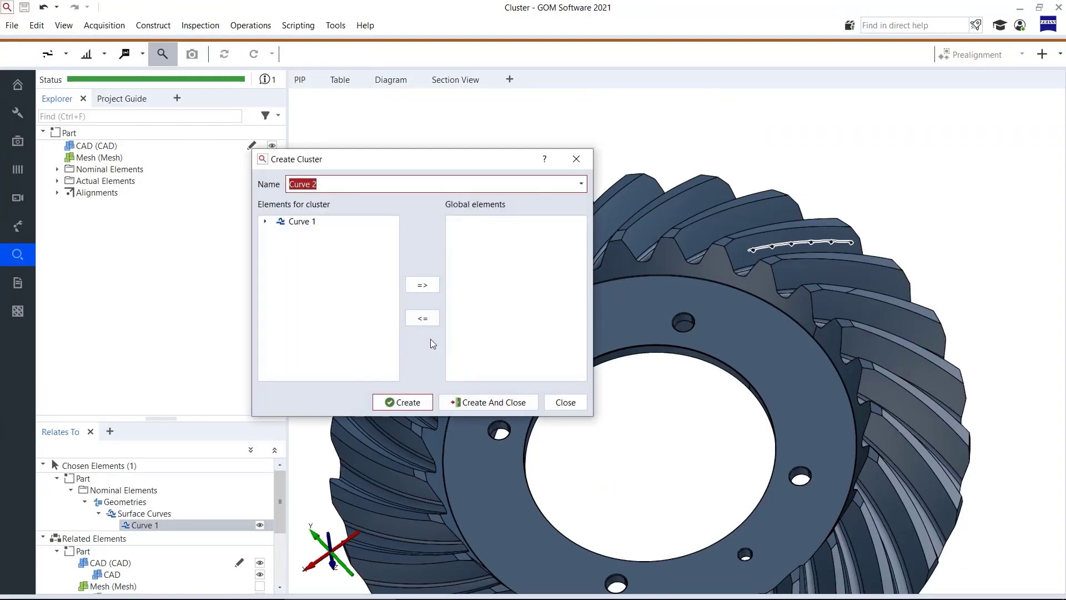
pyautogui.click(492, 402)
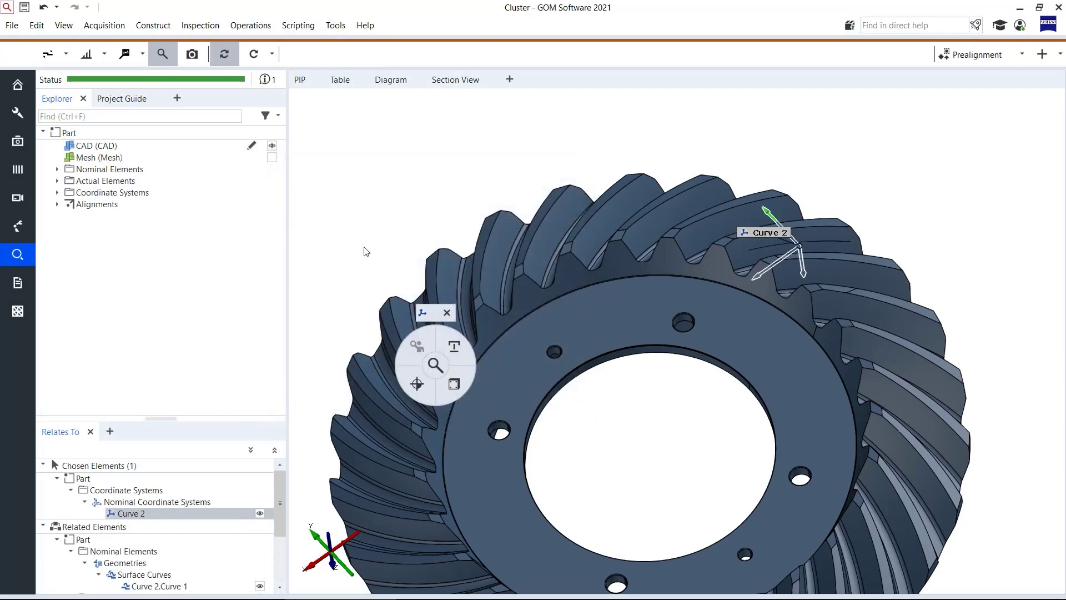
# Set up a copy of the cluster using Copy and rotate, with Line Z as the rotation axis.
pyautogui.click(200, 25)
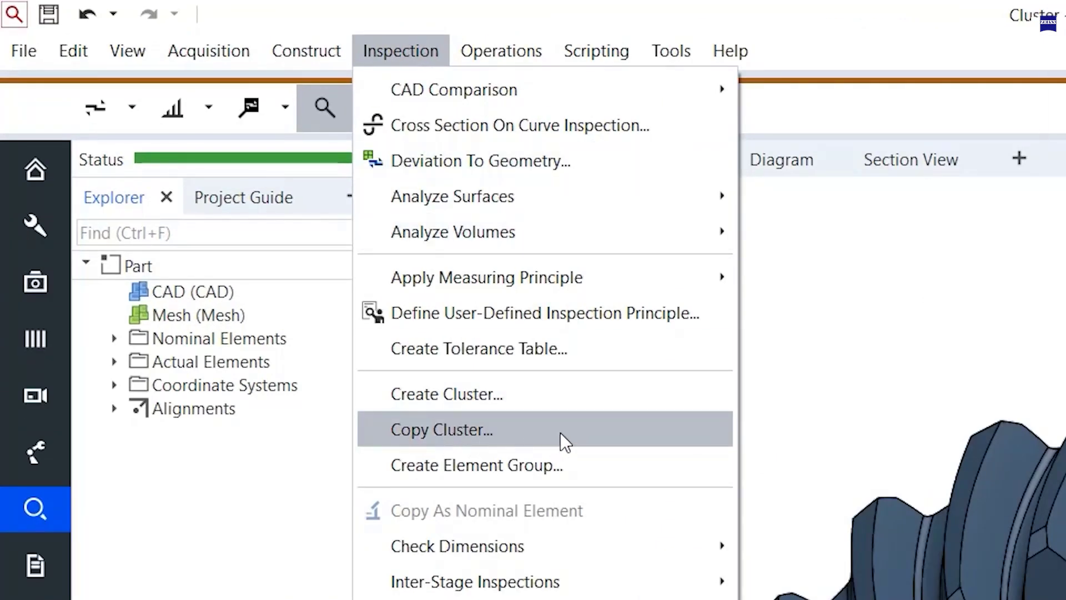
pyautogui.click(561, 432)
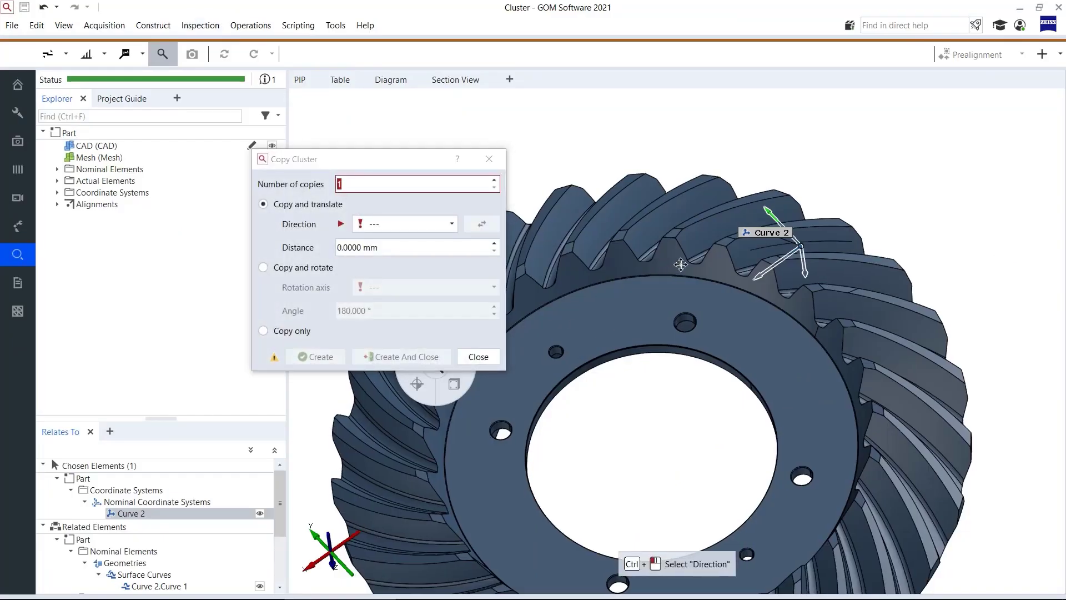
pyautogui.scroll(-2, 685, 265)
pyautogui.moveTo(681, 264); pyautogui.dragTo(732, 245, button='middle')
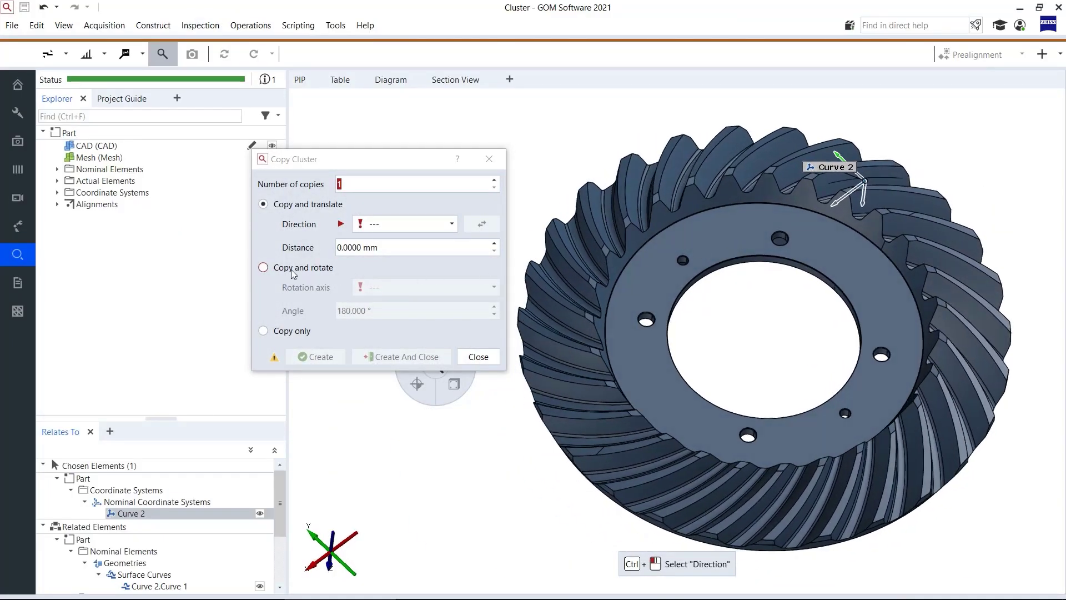
pyautogui.click(307, 270)
pyautogui.click(384, 289)
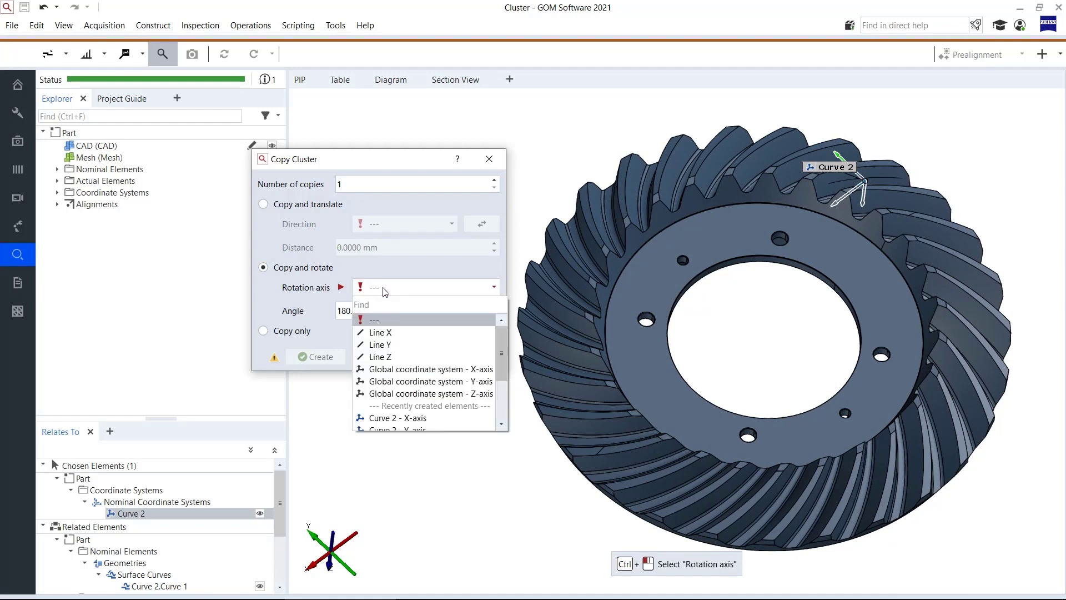
pyautogui.click(395, 357)
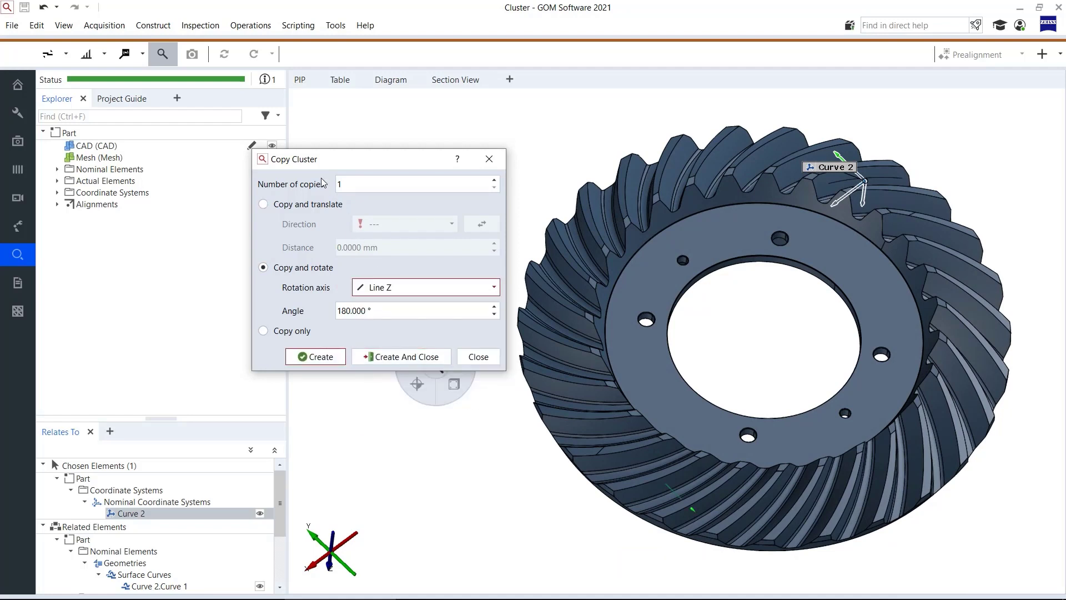
# Create 26 rotated copies of the cluster at an angle of 13.333°.
pyautogui.click(361, 186)
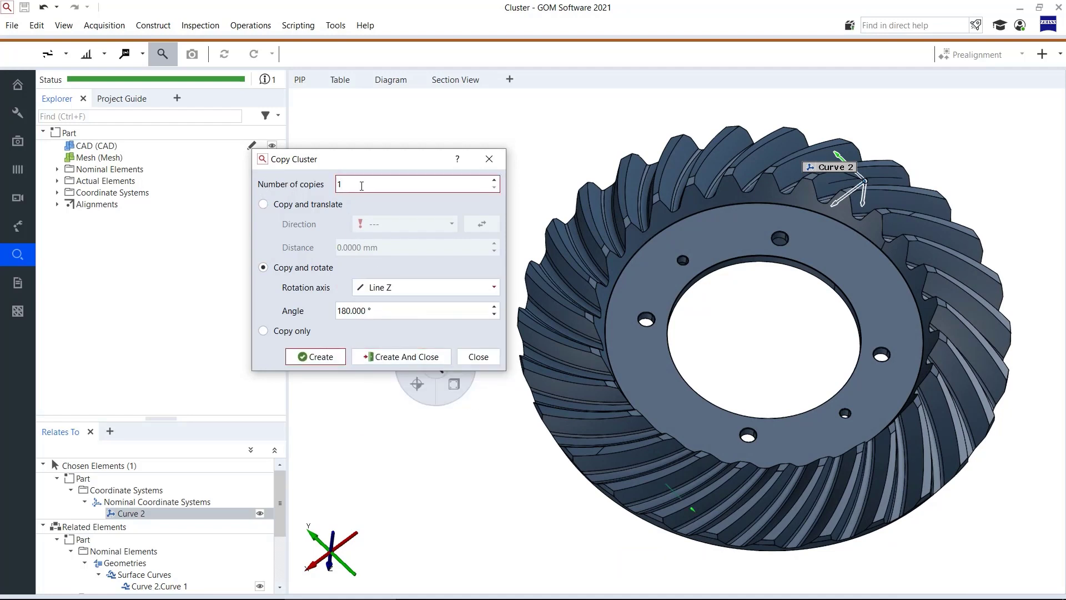
pyautogui.write('26')
pyautogui.moveTo(672, 194); pyautogui.dragTo(670, 217)
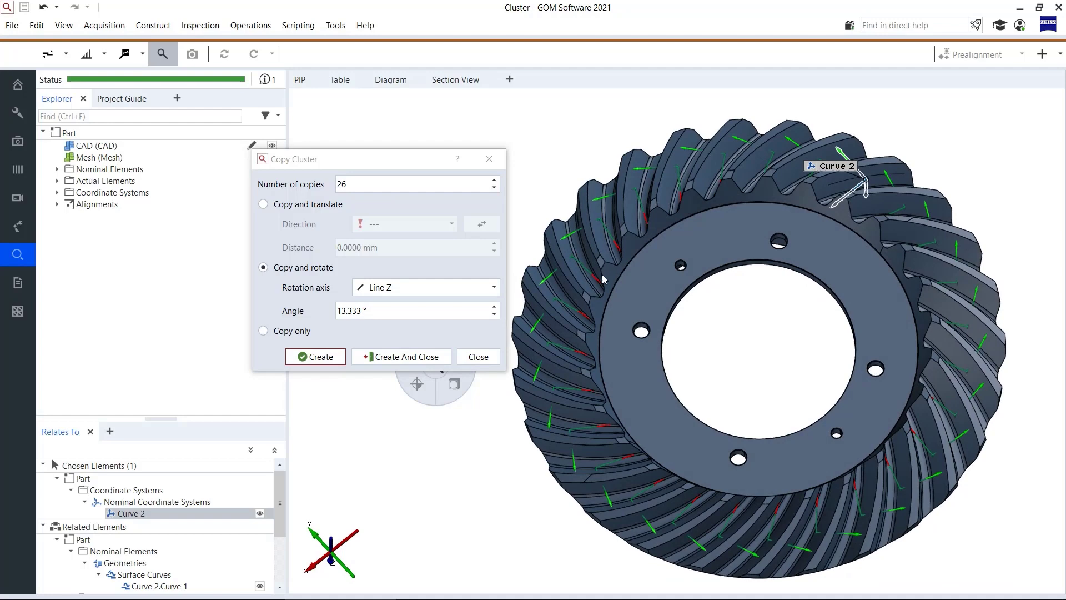
pyautogui.click(444, 356)
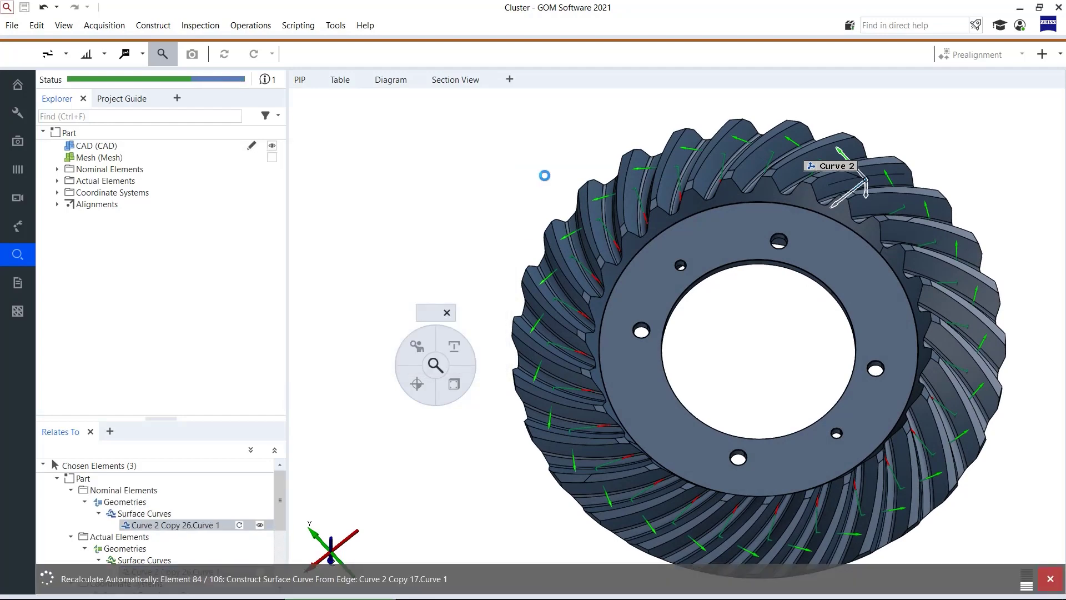
pyautogui.moveTo(504, 177); pyautogui.dragTo(507, 156)
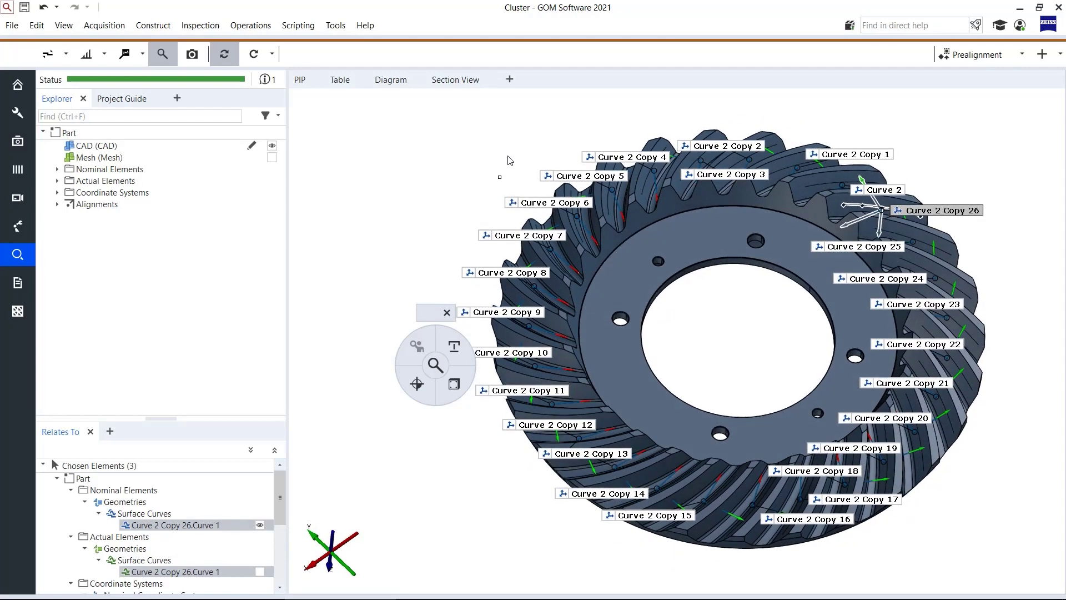
# Display only the nominal surface curves and expand their list in the element tree.
pyautogui.click(58, 169)
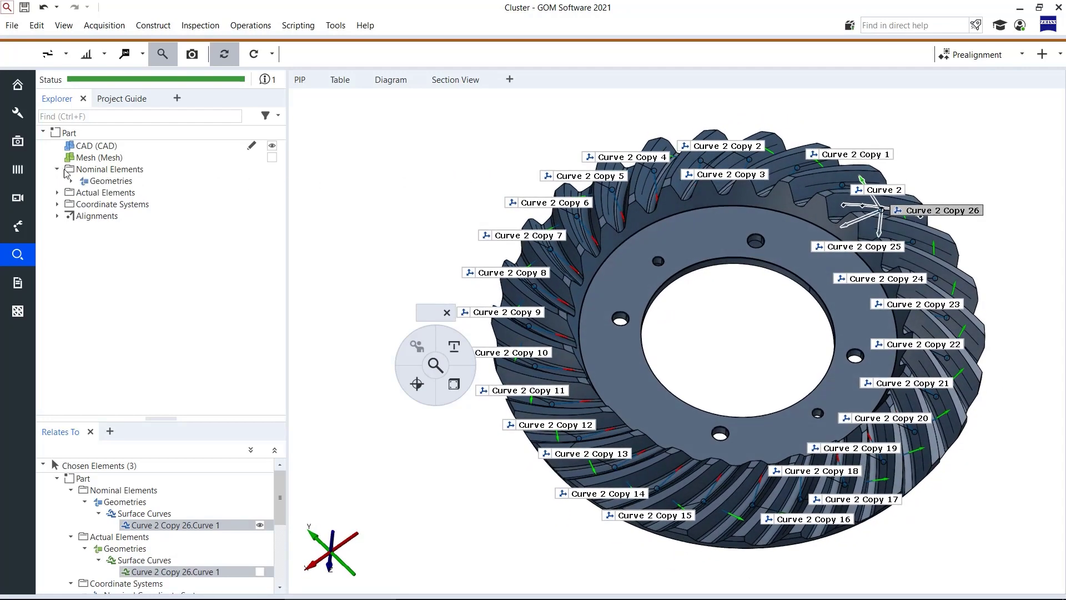
pyautogui.click(71, 181)
pyautogui.click(134, 193)
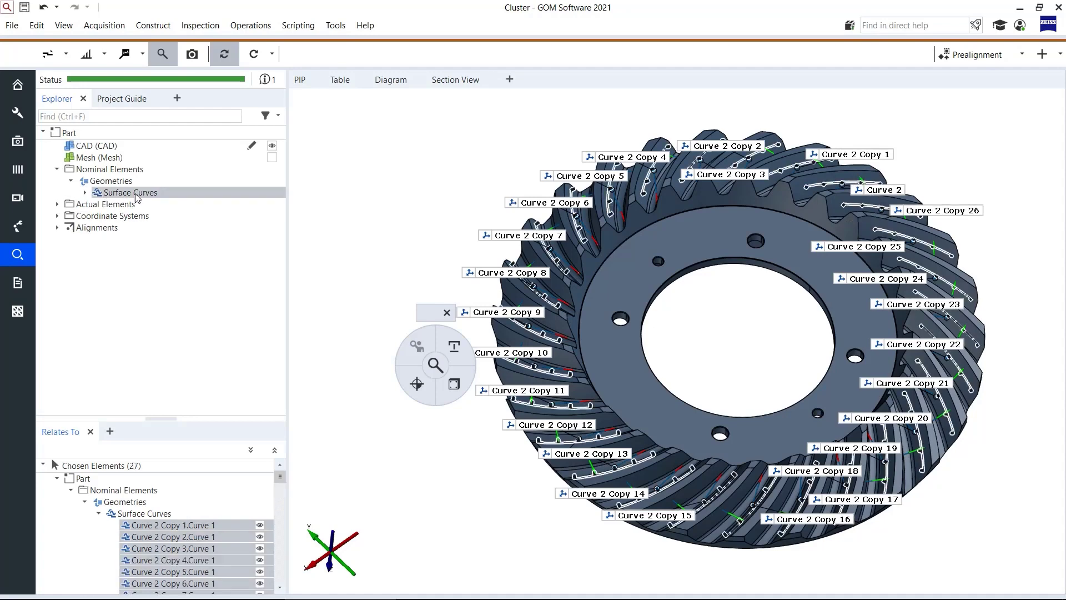
pyautogui.doubleClick(141, 194)
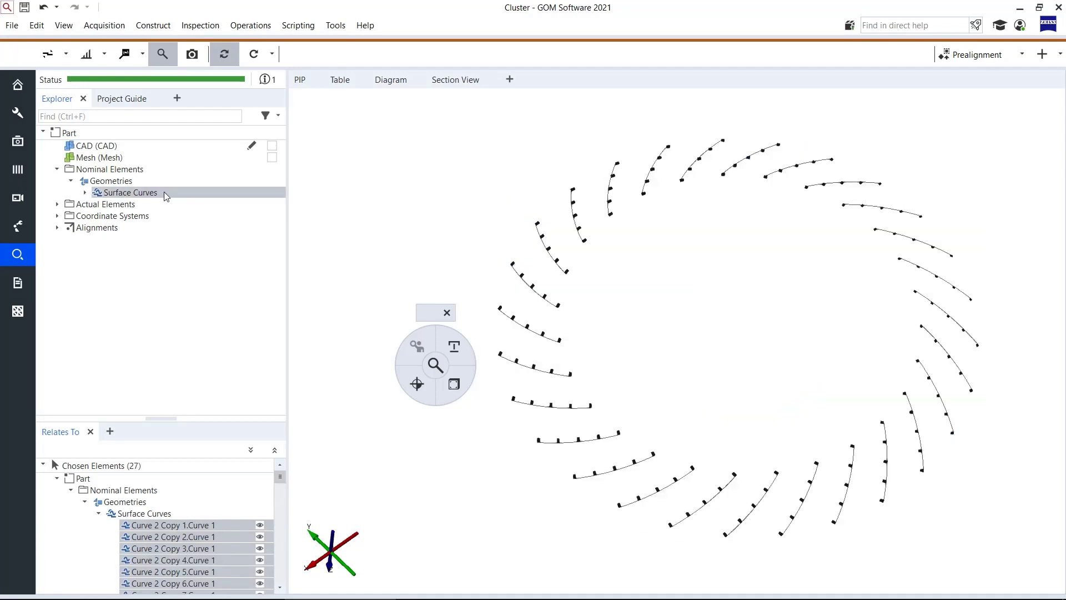
pyautogui.click(85, 193)
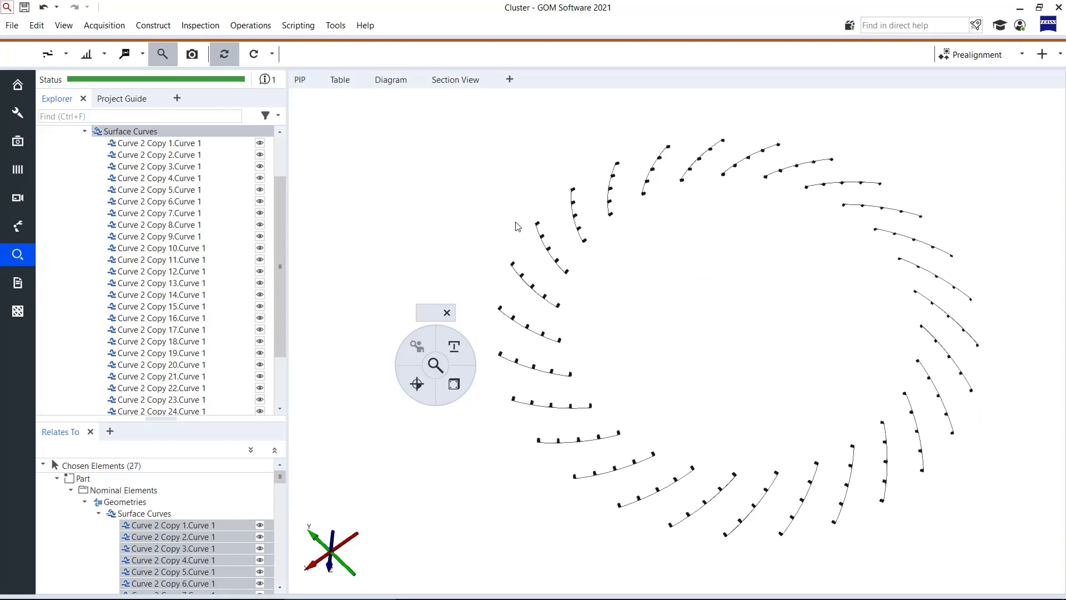
pyautogui.moveTo(663, 236); pyautogui.dragTo(645, 240, button='right')
pyautogui.click(446, 312)
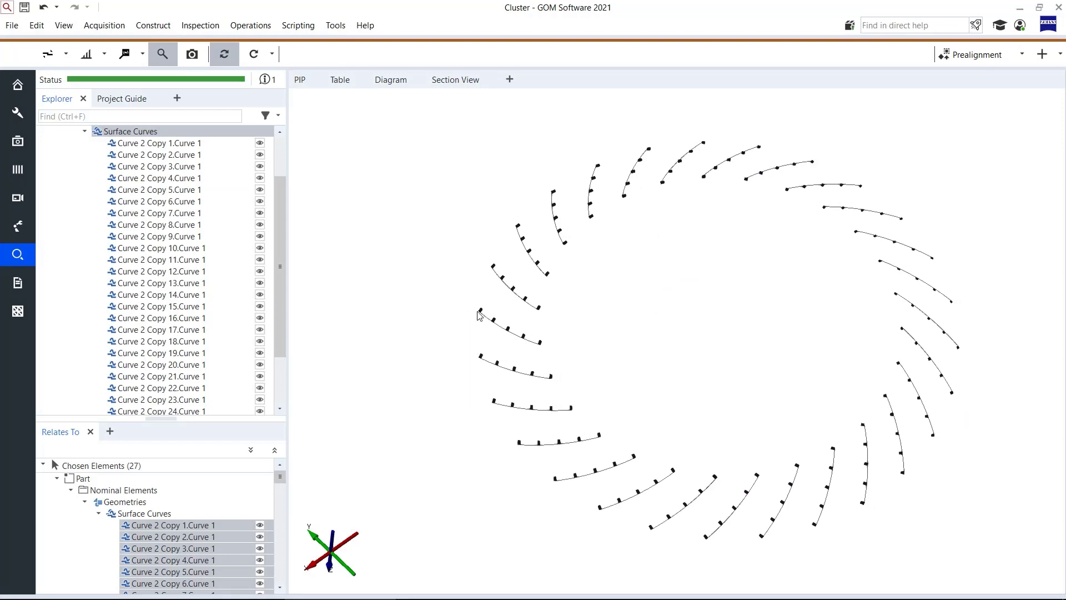
pyautogui.moveTo(621, 305); pyautogui.dragTo(555, 305, button='right')
pyautogui.moveTo(609, 286); pyautogui.dragTo(598, 300)
pyautogui.scroll(2, 208, 198)
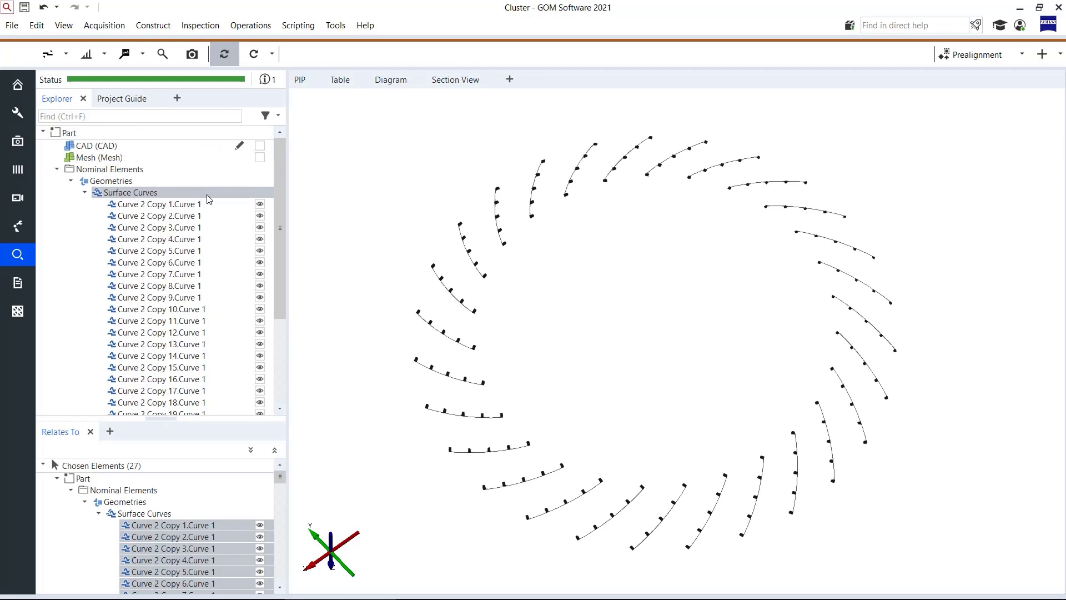
# Show the CAD model together with the surface curves to check their placement on the teeth.
pyautogui.click(259, 145)
pyautogui.moveTo(635, 222); pyautogui.dragTo(638, 250)
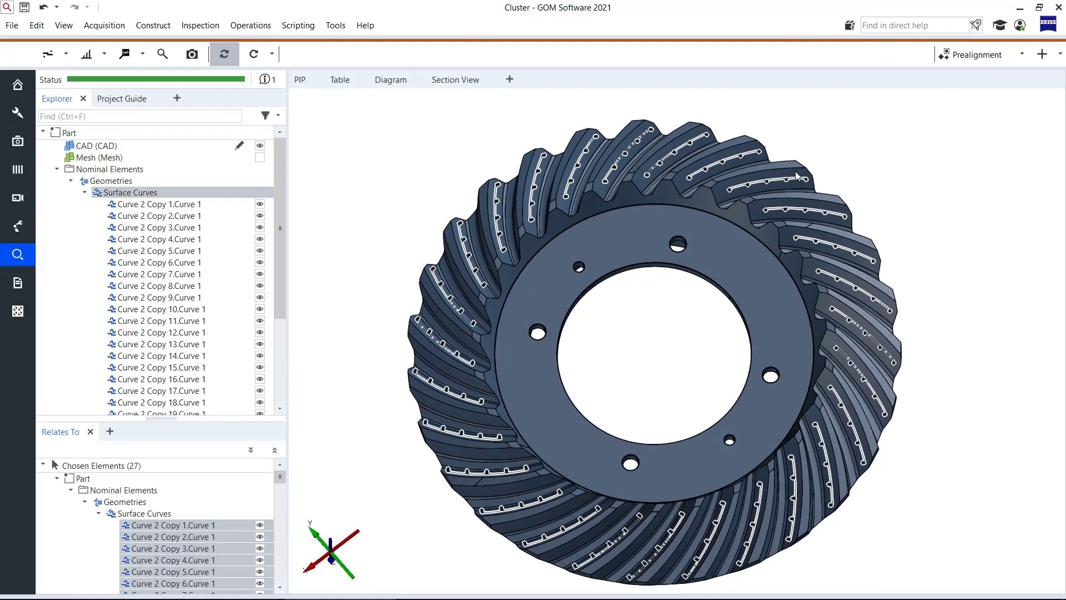
pyautogui.moveTo(554, 268); pyautogui.dragTo(633, 322)
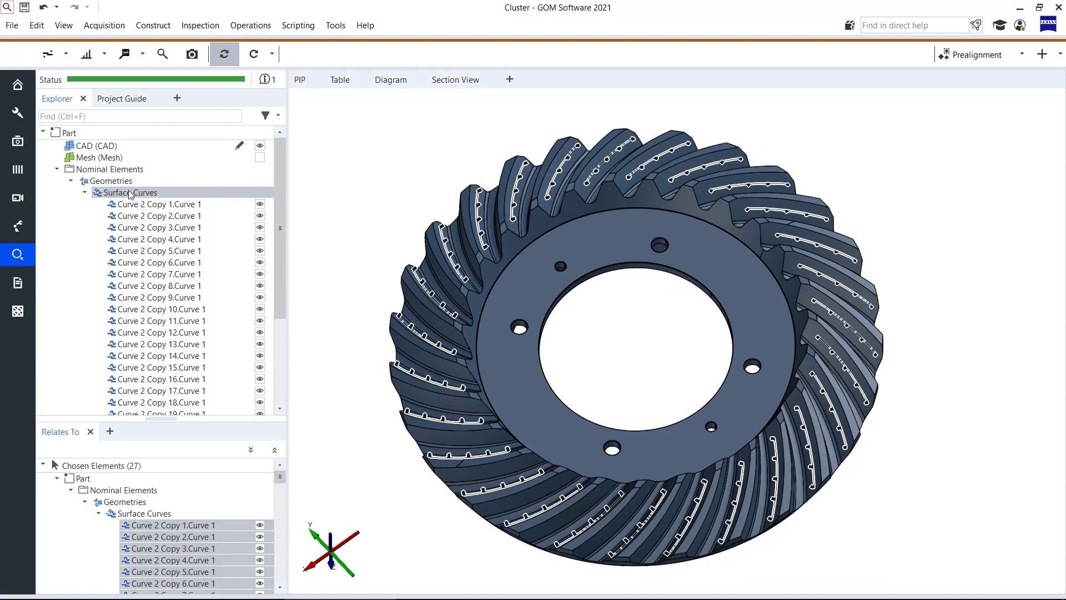
# Isolate the nominal surface curves and create a dN check on them in the global coordinate system with a manual 0.1 mm tolerance.
pyautogui.press('e')
pyautogui.moveTo(664, 269); pyautogui.dragTo(656, 296)
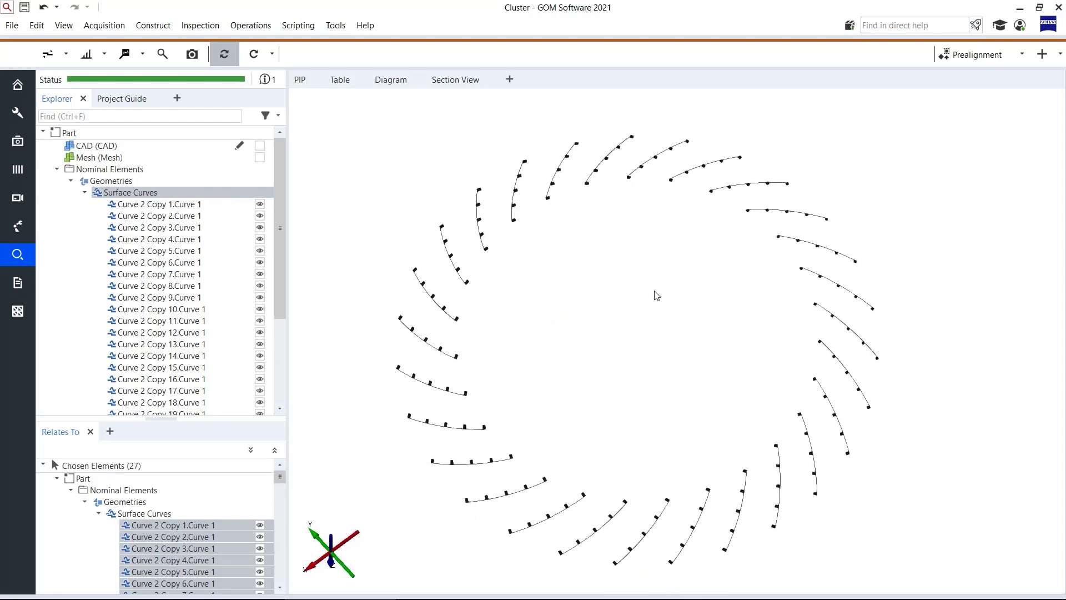
pyautogui.rightClick(654, 330)
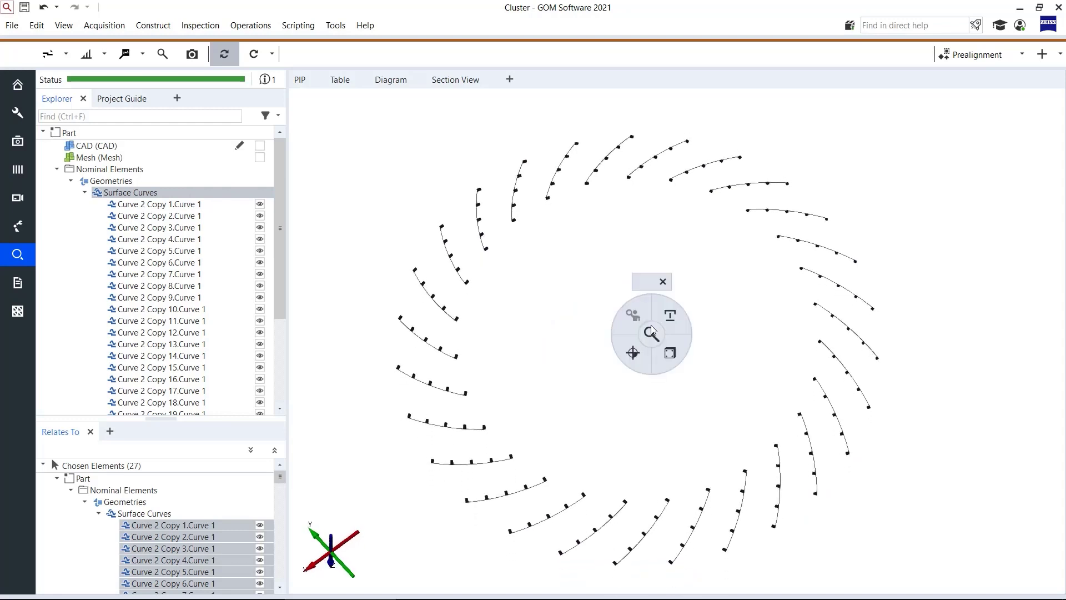
pyautogui.click(669, 353)
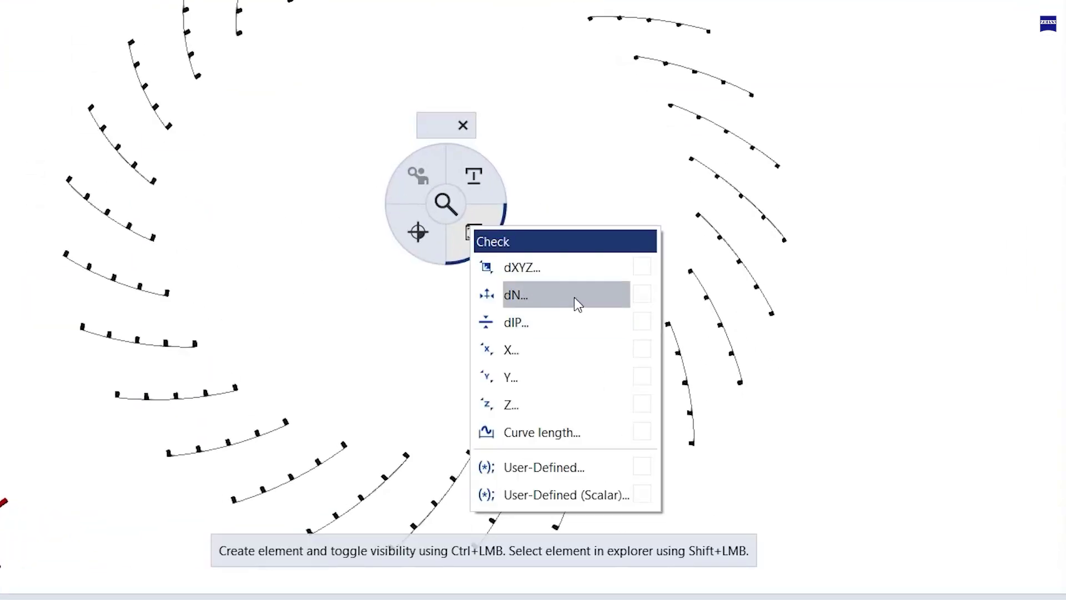
pyautogui.click(568, 296)
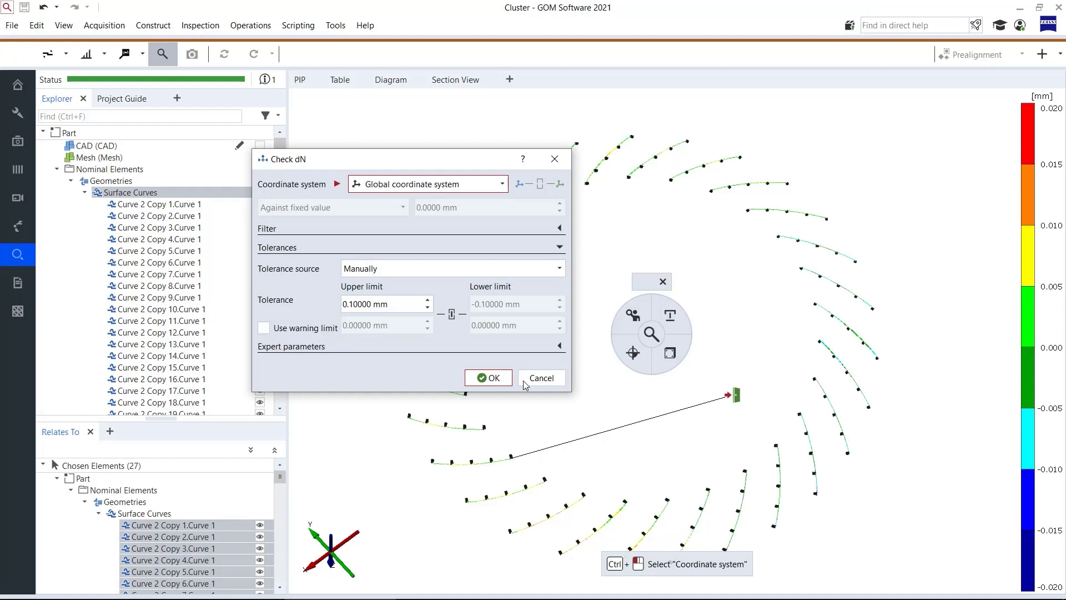
pyautogui.press('Return')
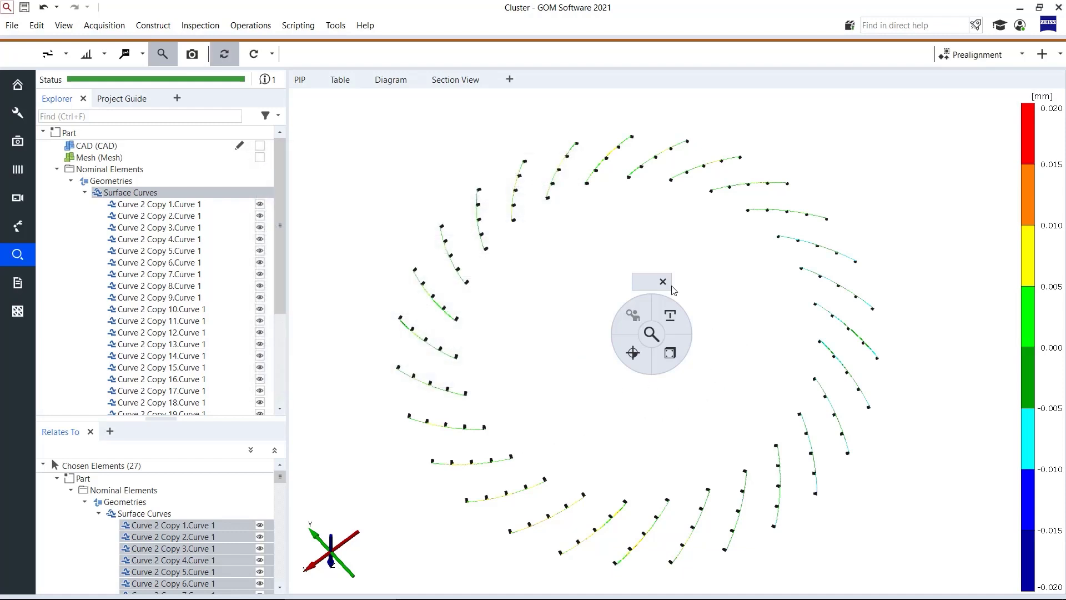
pyautogui.click(666, 283)
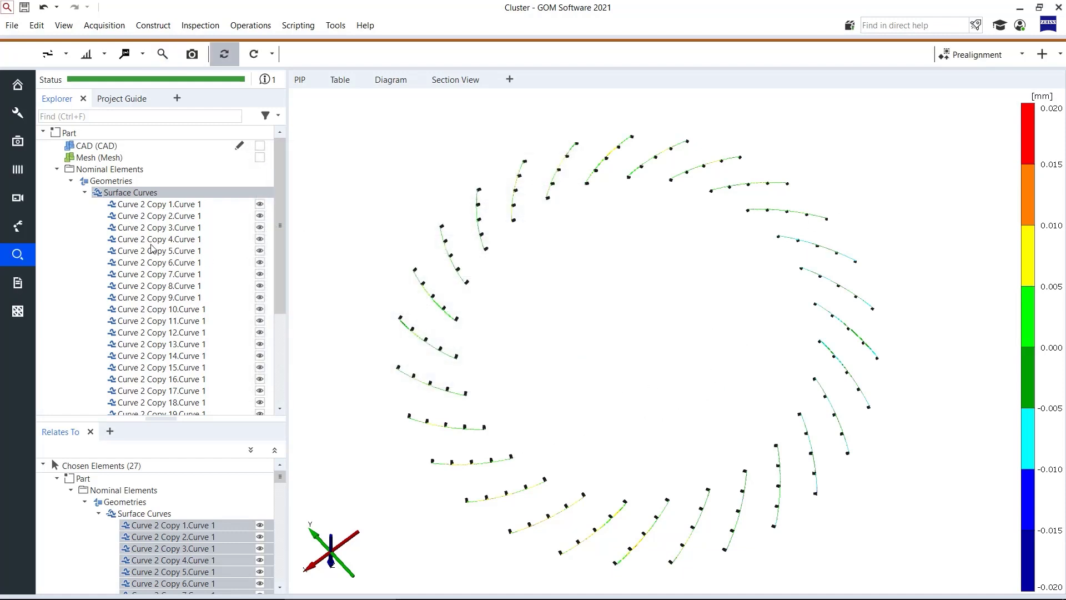
# Display only the curve inspection results from the element tree.
pyautogui.scroll(-4, 161, 238)
pyautogui.click(58, 375)
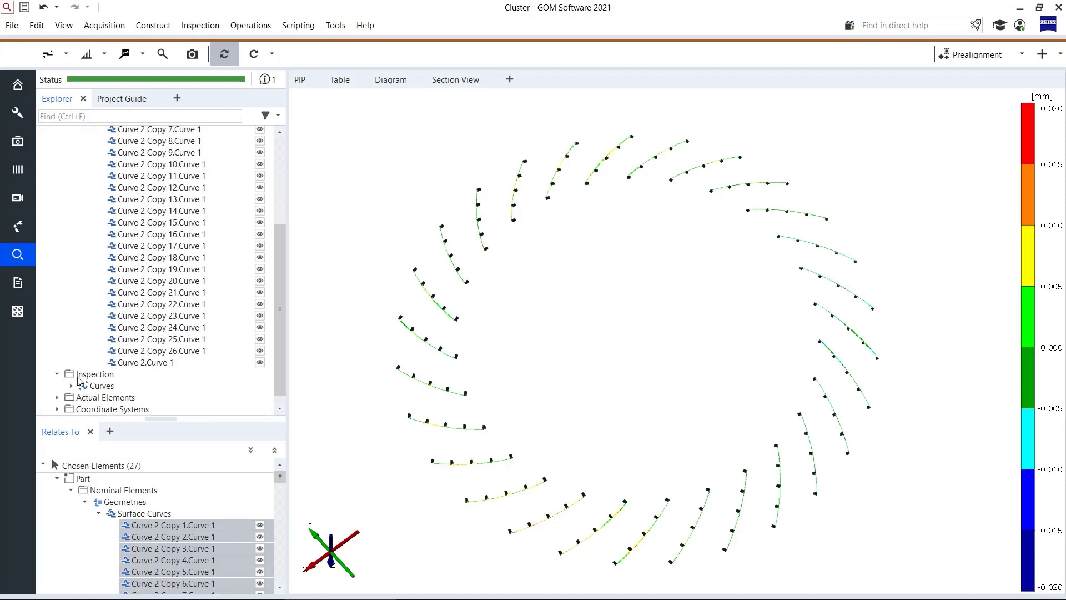
pyautogui.click(91, 386)
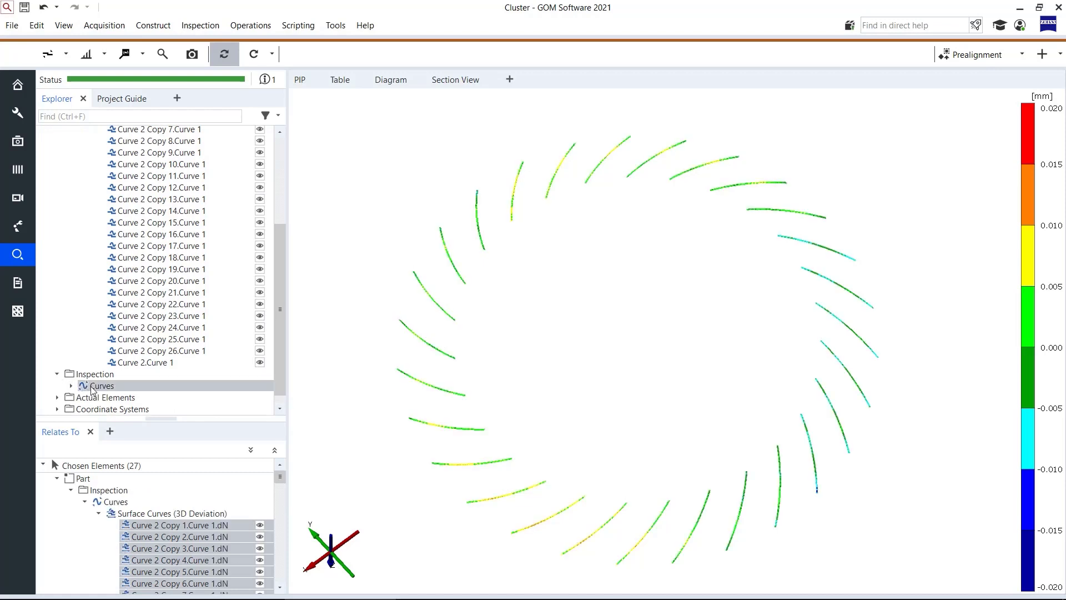
# Apply the GOM continuous template to the deviation legend.
pyautogui.rightClick(1028, 123)
pyautogui.moveTo(986, 151)
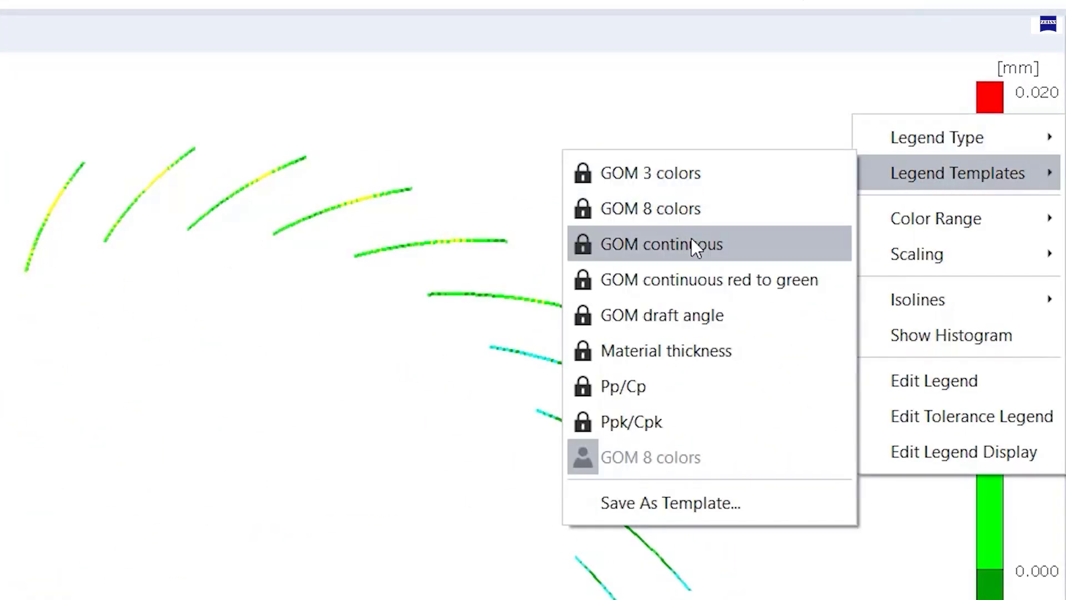
pyautogui.click(691, 243)
# Scale the deviation legend symmetrically with a maximum of 0.01 mm and view the coloured curves.
pyautogui.doubleClick(1036, 124)
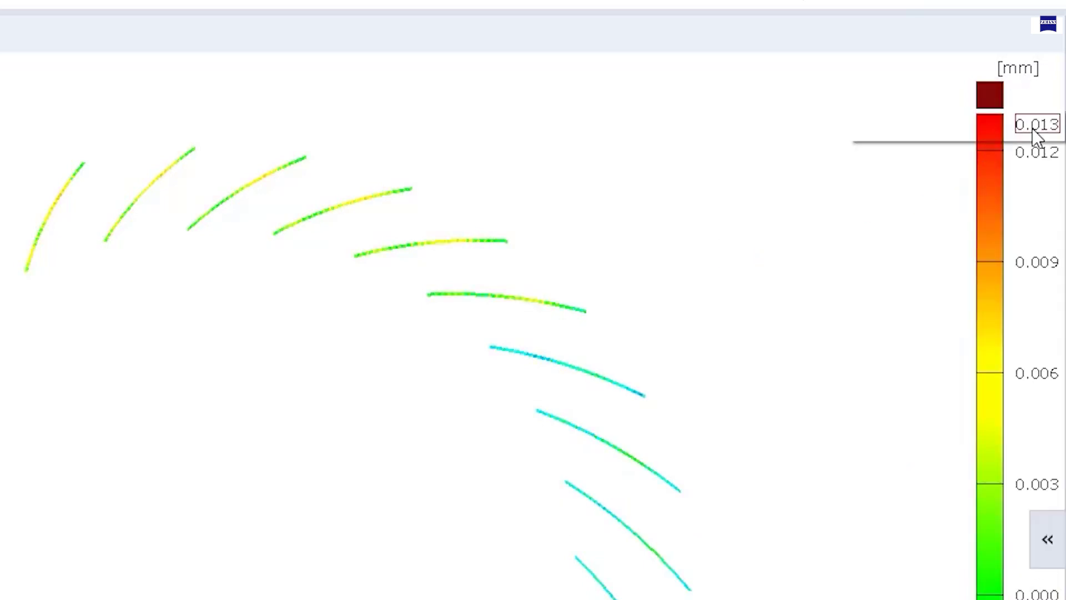
pyautogui.write('0.')
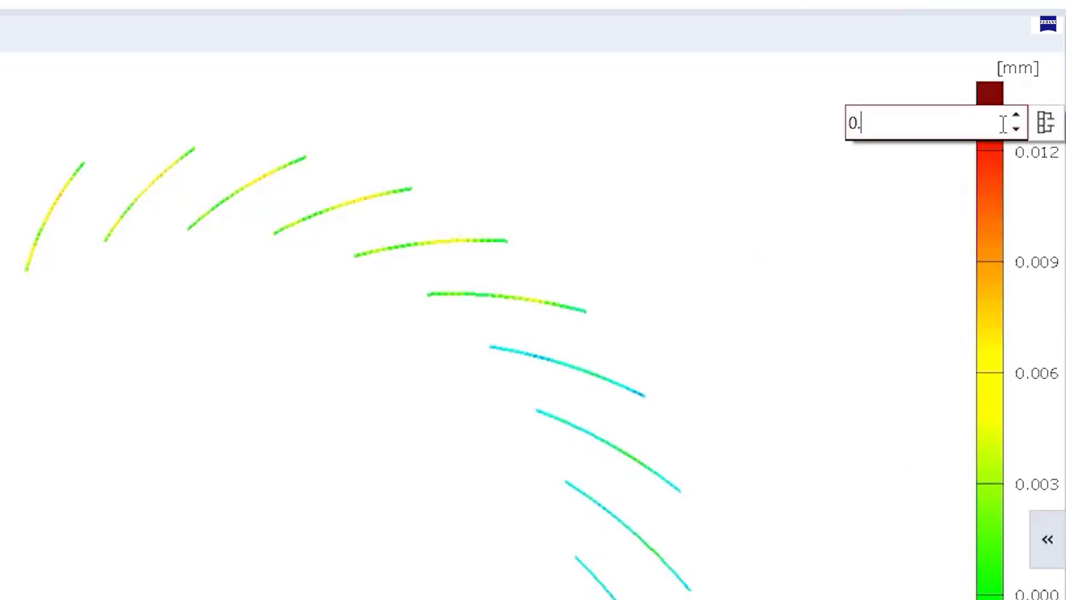
pyautogui.write('01')
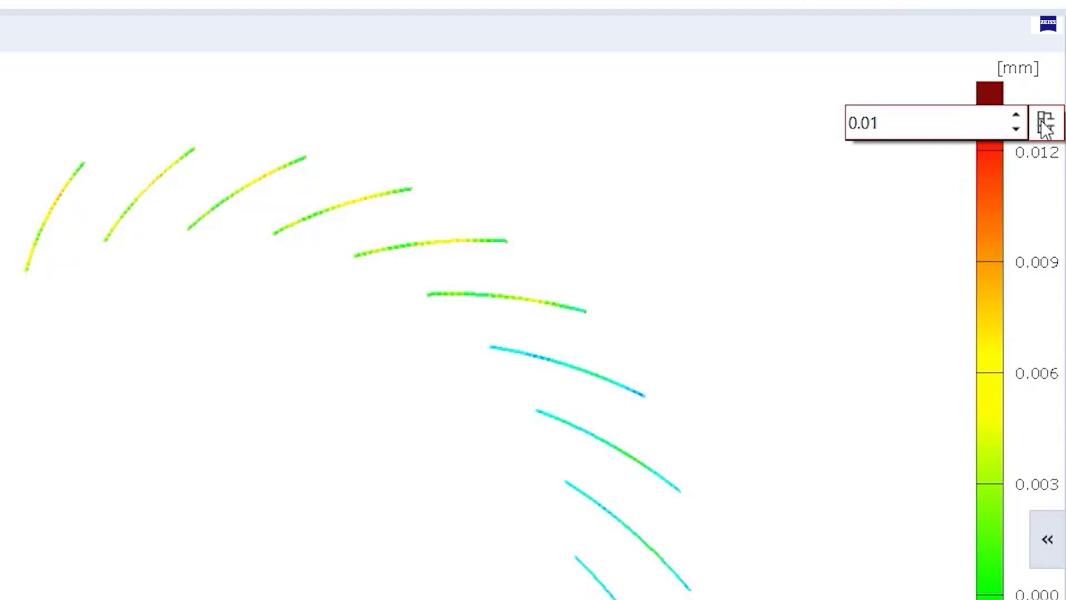
pyautogui.click(1045, 127)
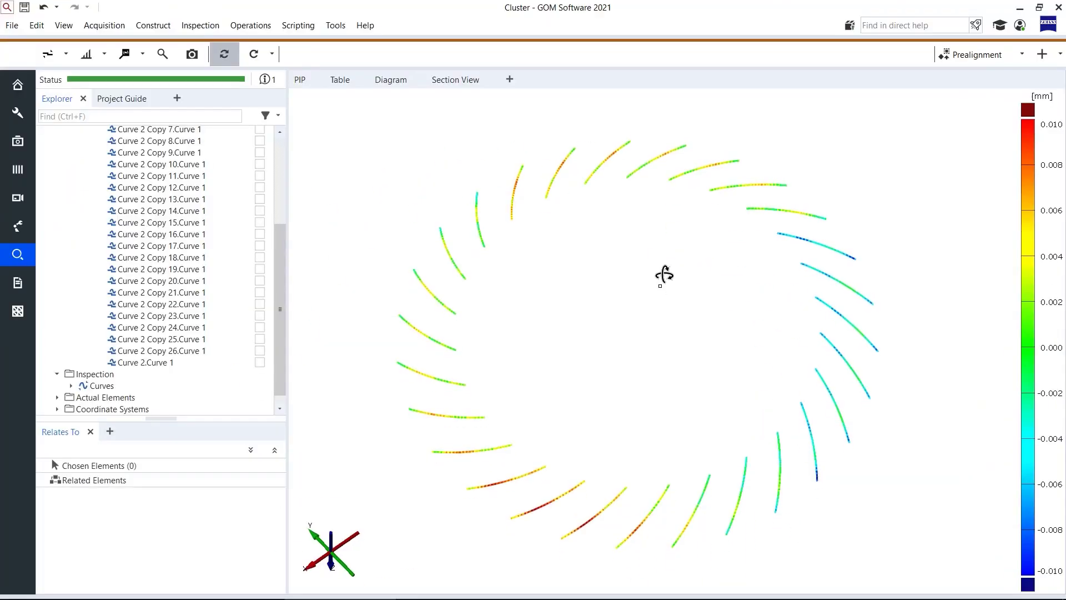
pyautogui.moveTo(664, 274); pyautogui.dragTo(659, 278)
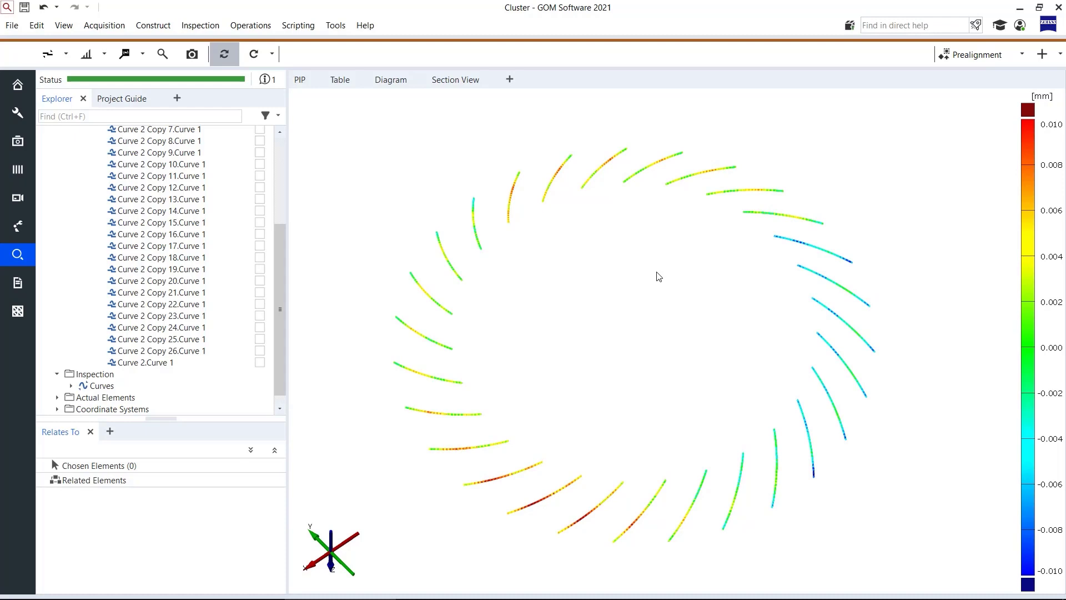
pyautogui.moveTo(659, 276); pyautogui.dragTo(652, 278)
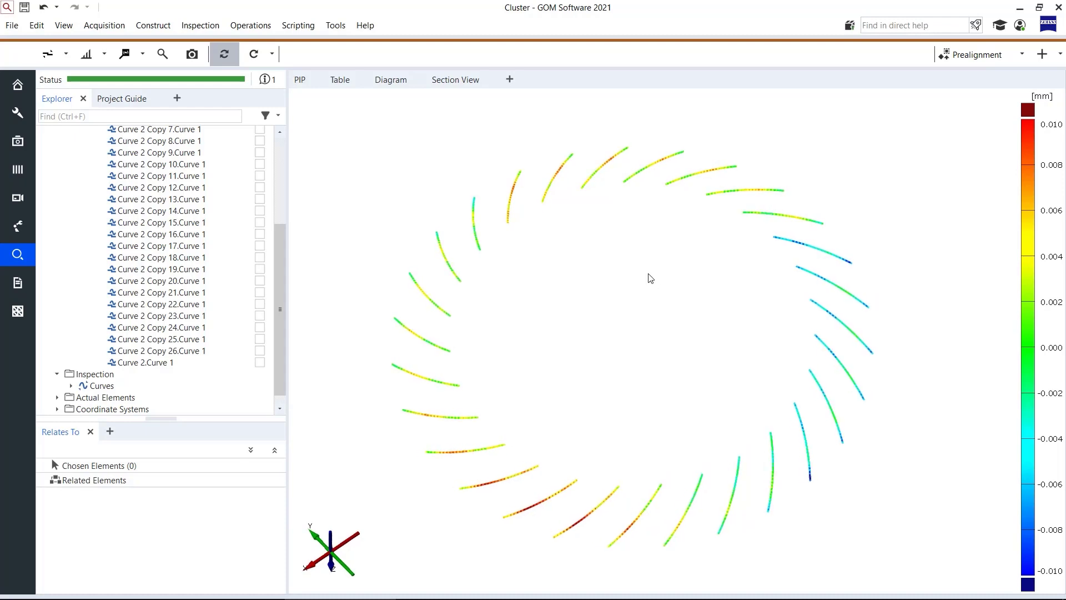